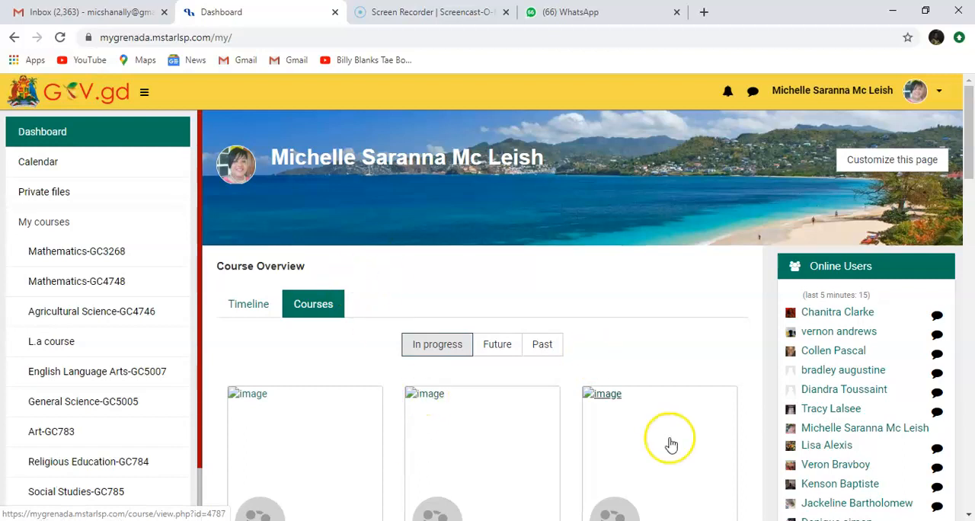
- Open the Grade One Mathematics course from page 2 of the in-progress course overview
{"action": "left_click_drag", "start_coordinate": [970, 106], "coordinate": [970, 240]}
{"action": "left_click", "coordinate": [356, 347]}
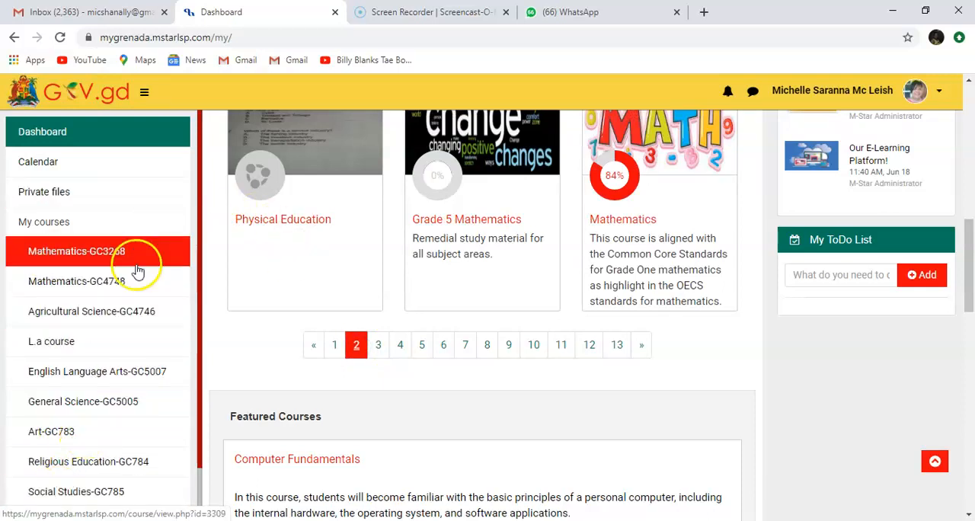
{"action": "left_click", "coordinate": [618, 220]}
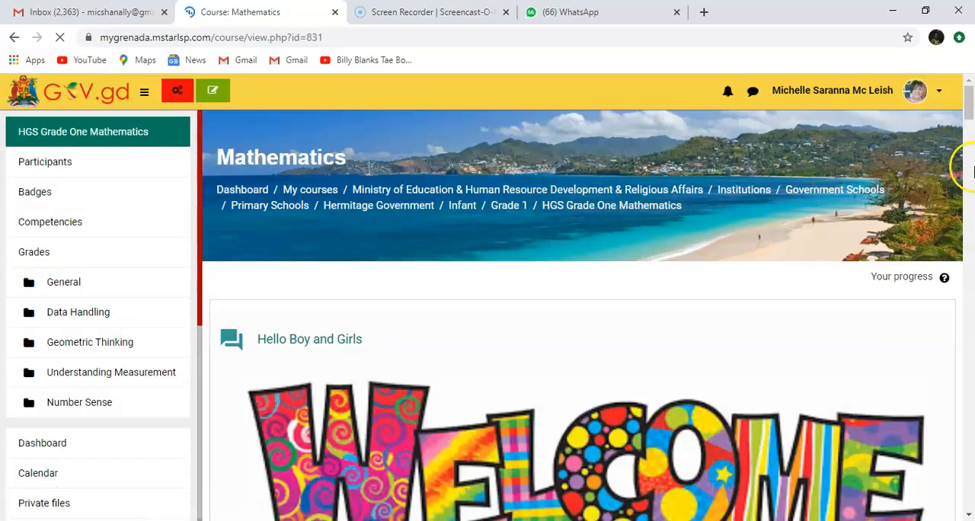
- Go up from the Mathematics course to its Grade 1 category and view the available courses
{"action": "left_click_drag", "start_coordinate": [973, 122], "coordinate": [969, 96]}
{"action": "left_click", "coordinate": [501, 212]}
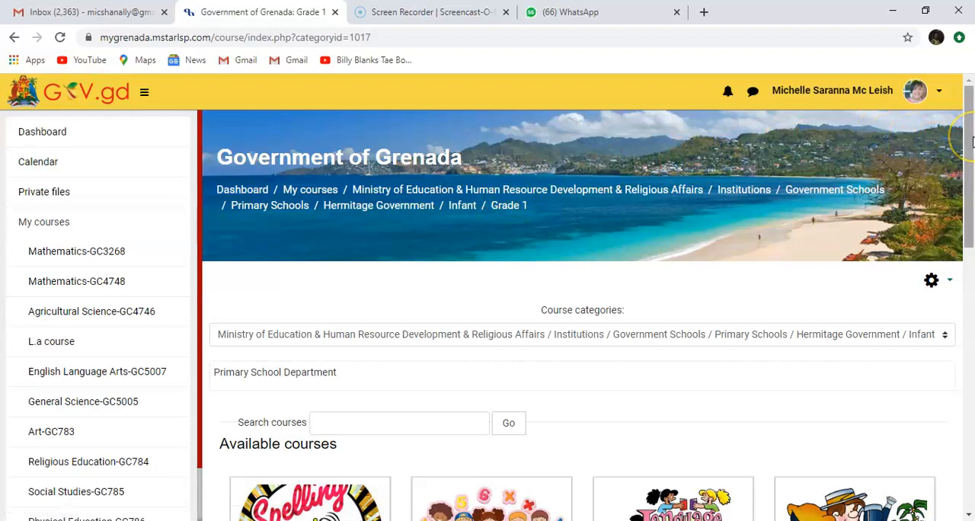
{"action": "mouse_move", "coordinate": [971, 141]}
{"action": "left_mouse_down"}
{"action": "mouse_move", "coordinate": [971, 402]}
{"action": "mouse_move", "coordinate": [971, 146]}
{"action": "left_mouse_up"}
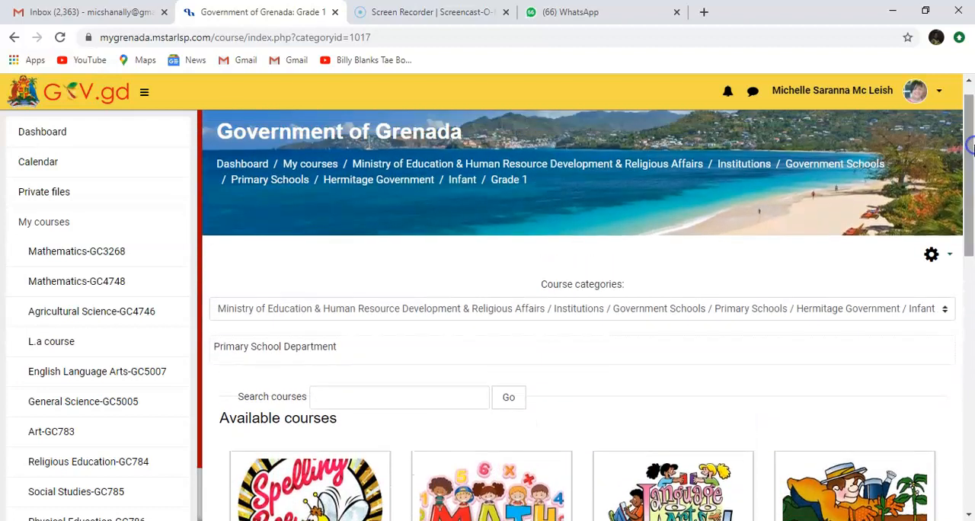
- Navigate to the Grade 3 category under Juniors of Hermitage Government and open its Agricultural Science course
{"action": "left_click", "coordinate": [379, 181]}
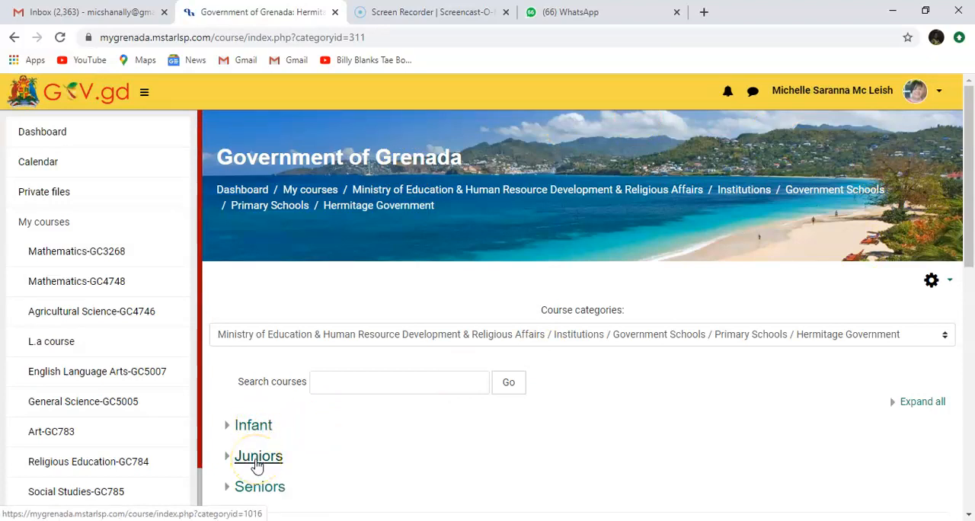
{"action": "left_click", "coordinate": [257, 457]}
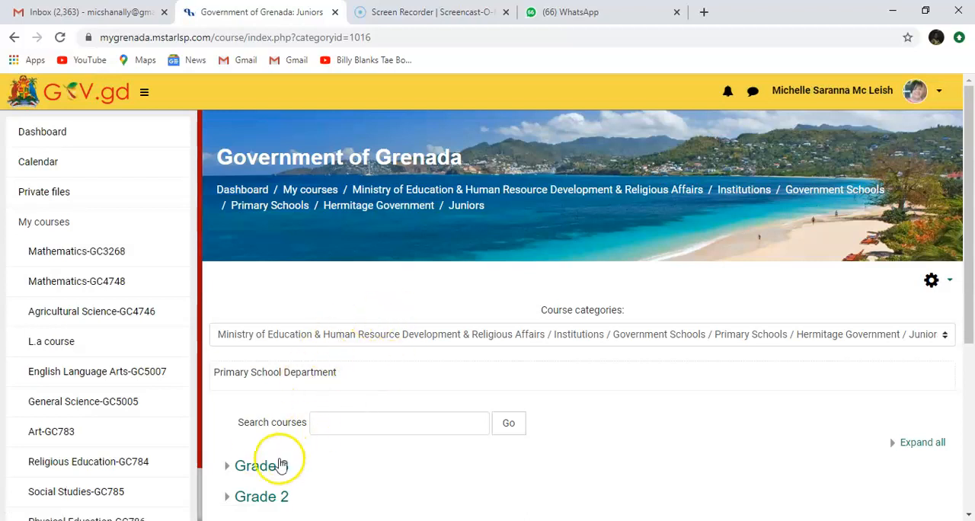
{"action": "left_click", "coordinate": [255, 470]}
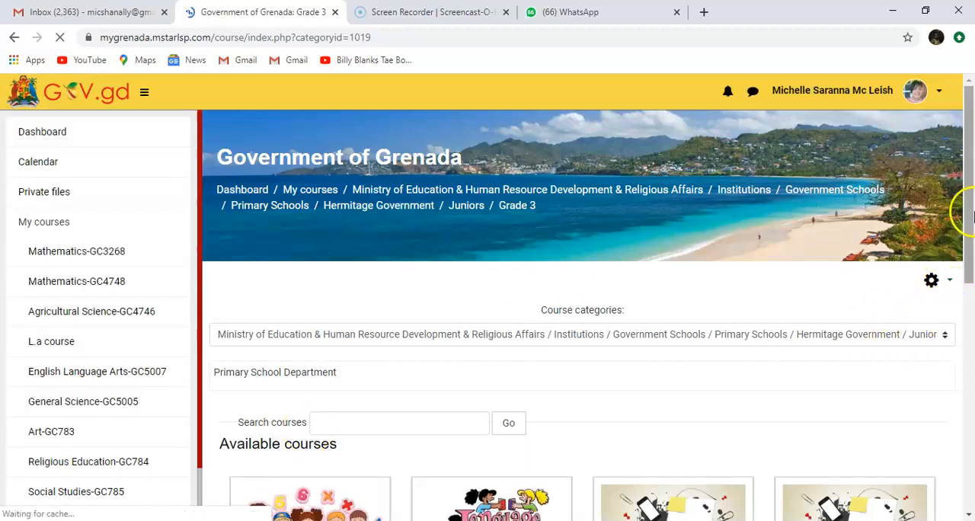
{"action": "left_click_drag", "start_coordinate": [969, 193], "coordinate": [970, 289]}
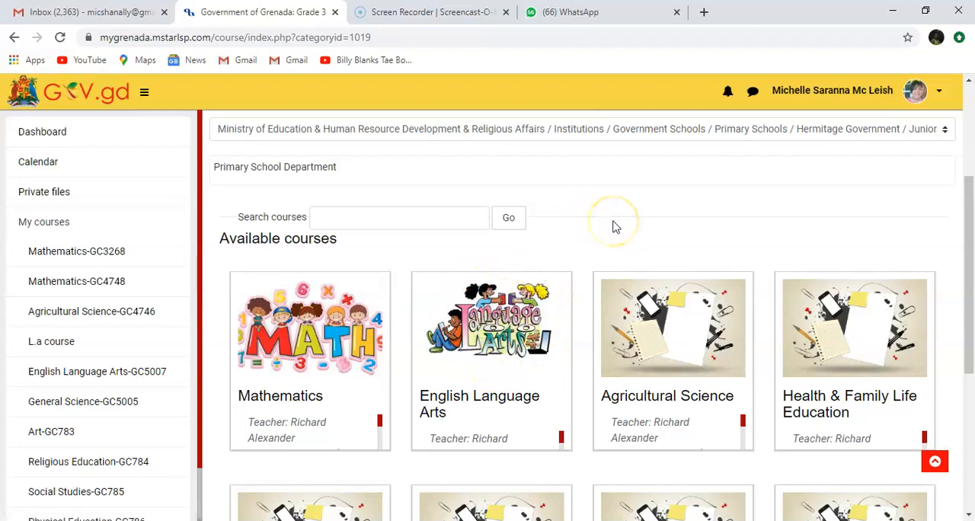
{"action": "left_click", "coordinate": [637, 405]}
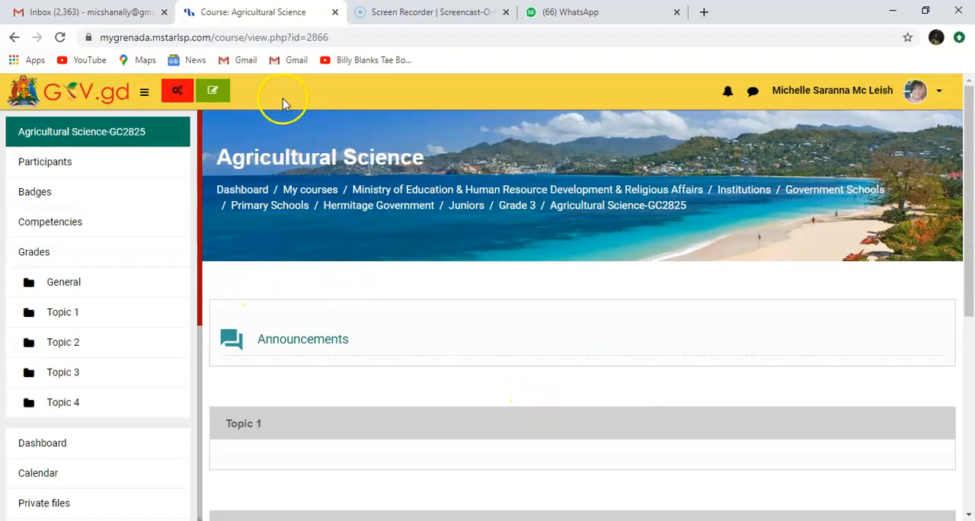
- Open the settings of the Agricultural Science course for editing and view the General section
{"action": "left_click", "coordinate": [178, 93]}
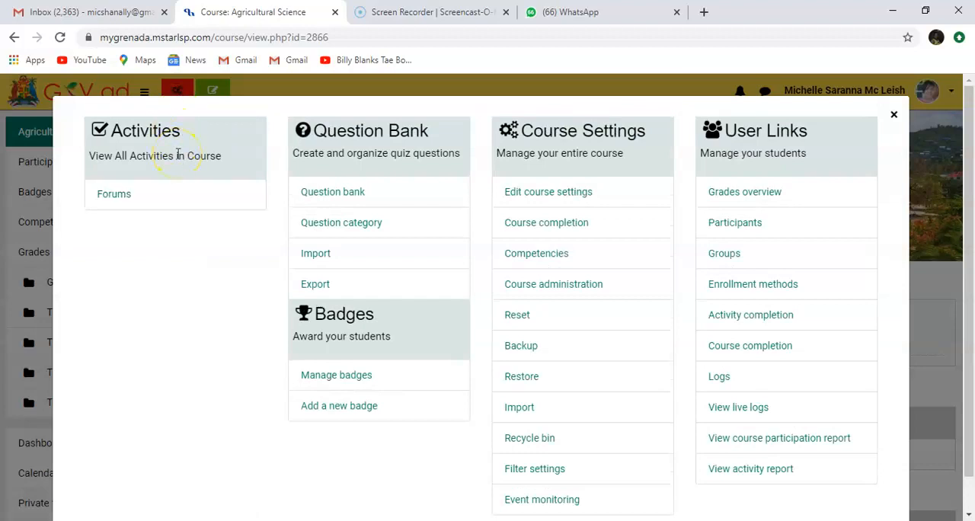
{"action": "left_click", "coordinate": [533, 199]}
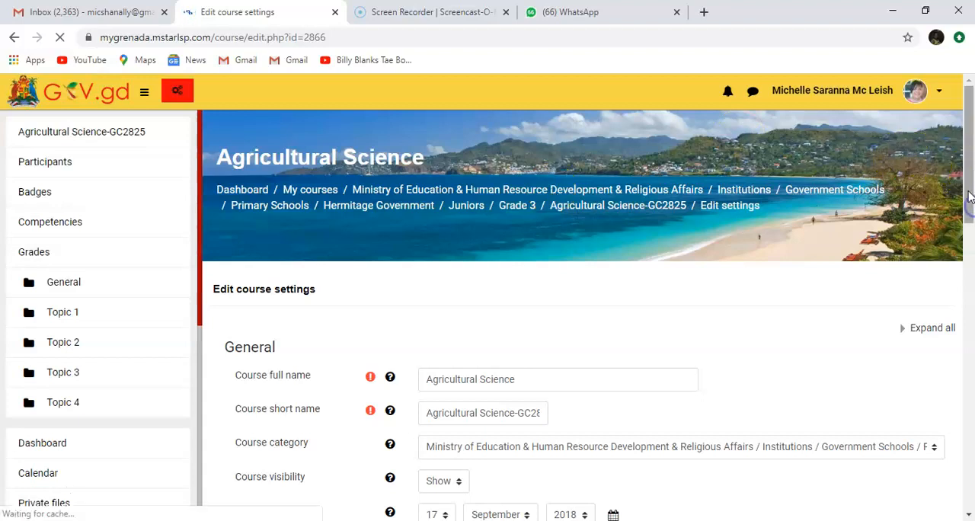
{"action": "scroll", "coordinate": [969, 195], "scroll_direction": "down", "scroll_amount": 2}
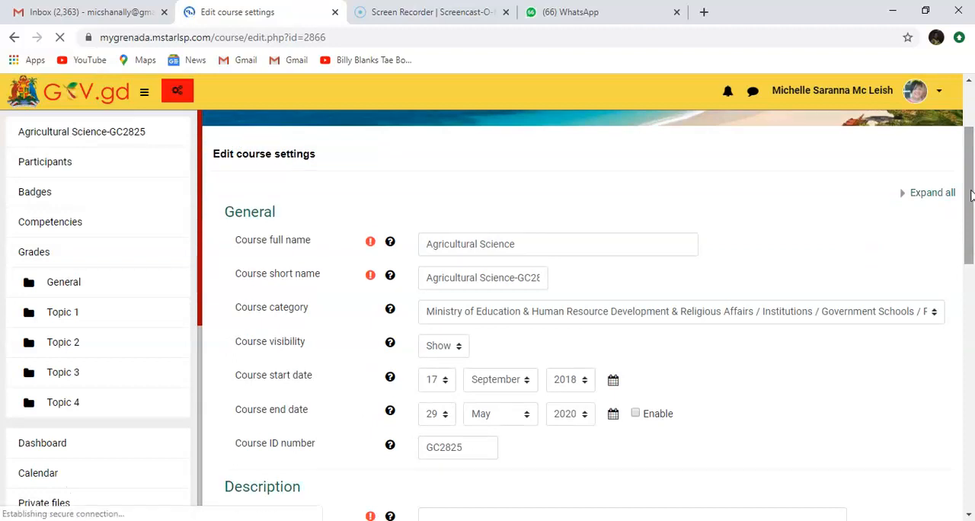
{"action": "left_click", "coordinate": [970, 202]}
{"action": "left_click_drag", "start_coordinate": [970, 202], "coordinate": [970, 217]}
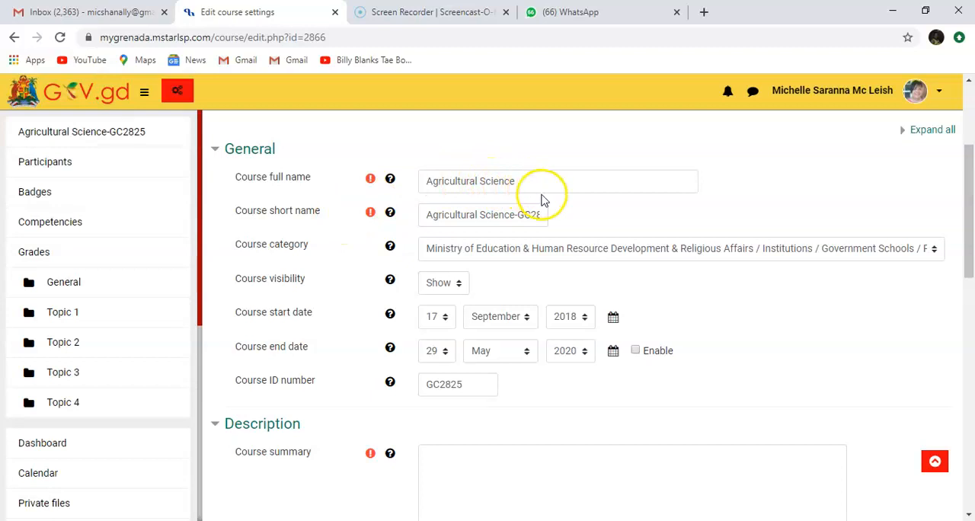
- Enter the course summary "This course teaches students about growing crops and taking care of animals."
{"action": "left_click_drag", "start_coordinate": [970, 201], "coordinate": [972, 262]}
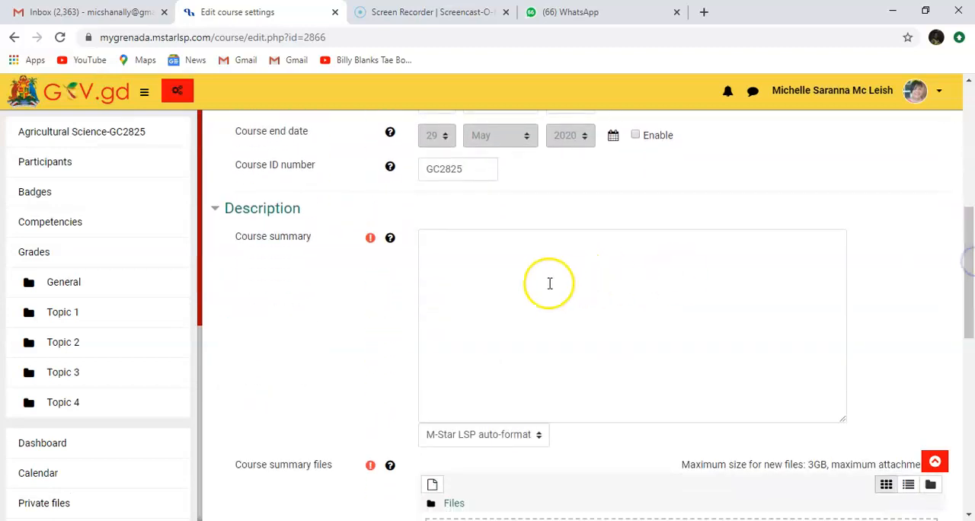
{"action": "left_click", "coordinate": [501, 271]}
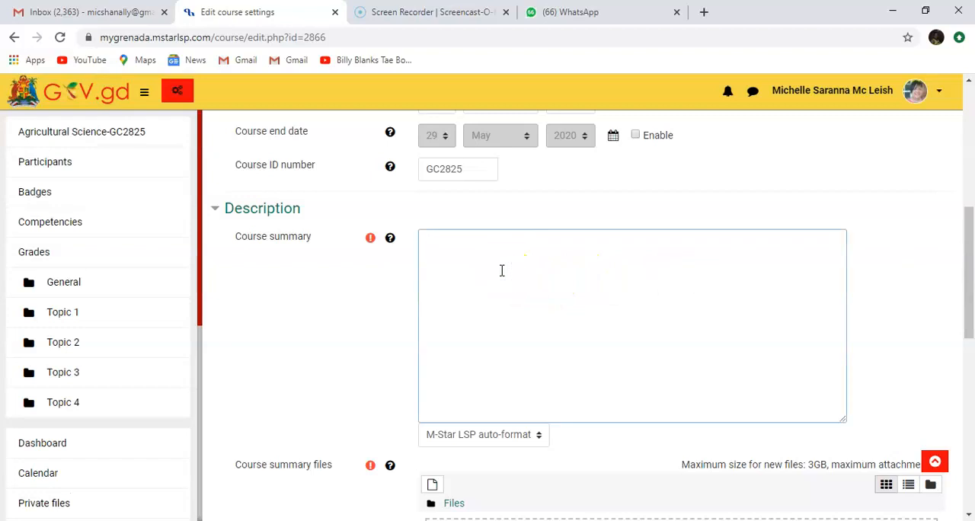
{"action": "type", "text": "This course tea"}
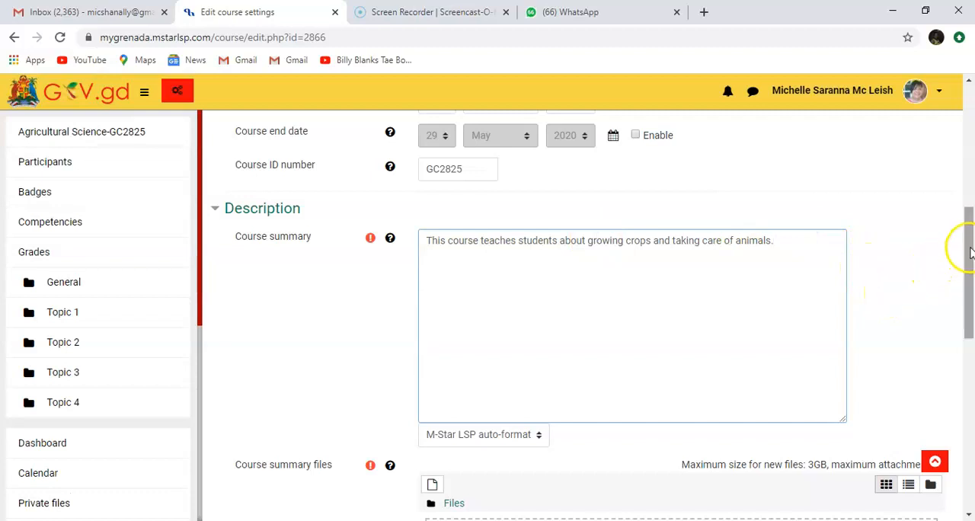
- Upload the Agriculture image from the computer's Quick access files as the course summary file
{"action": "left_click_drag", "start_coordinate": [972, 251], "coordinate": [972, 317]}
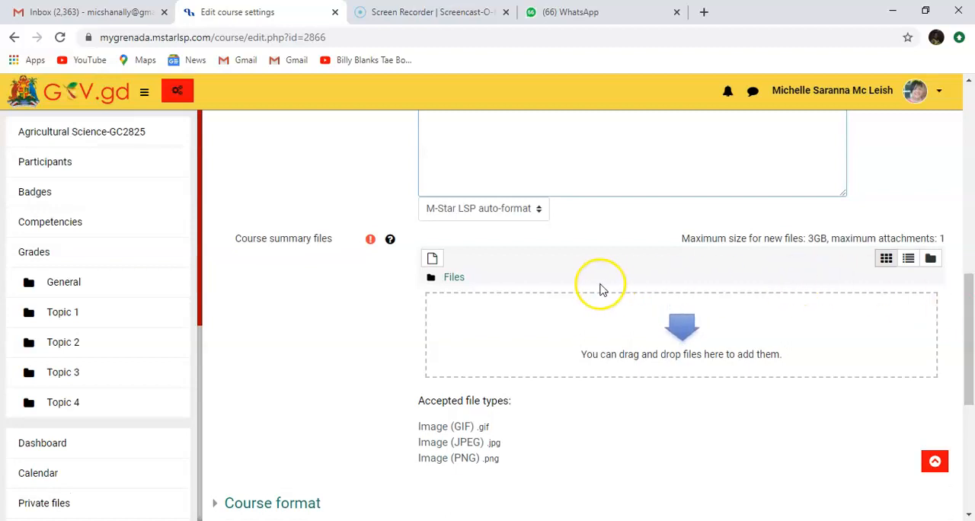
{"action": "left_click", "coordinate": [433, 260]}
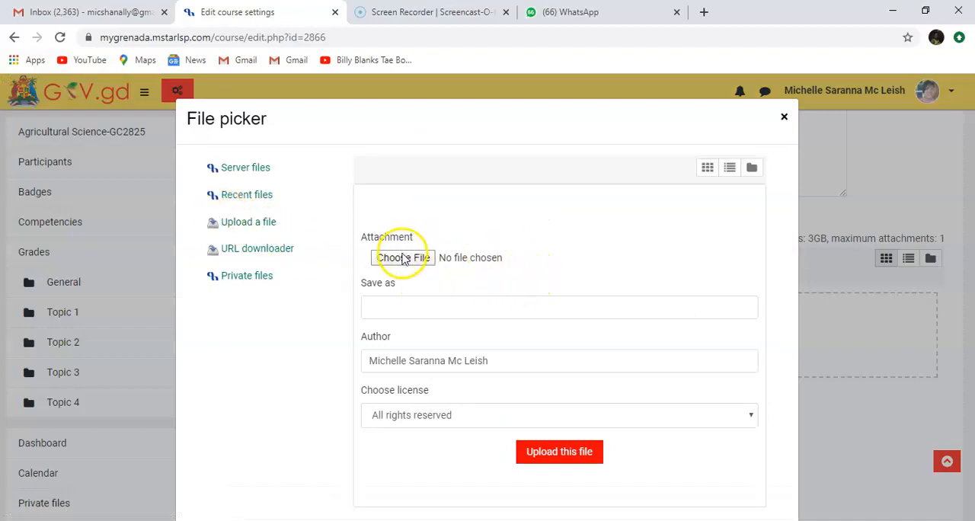
{"action": "left_click", "coordinate": [404, 259]}
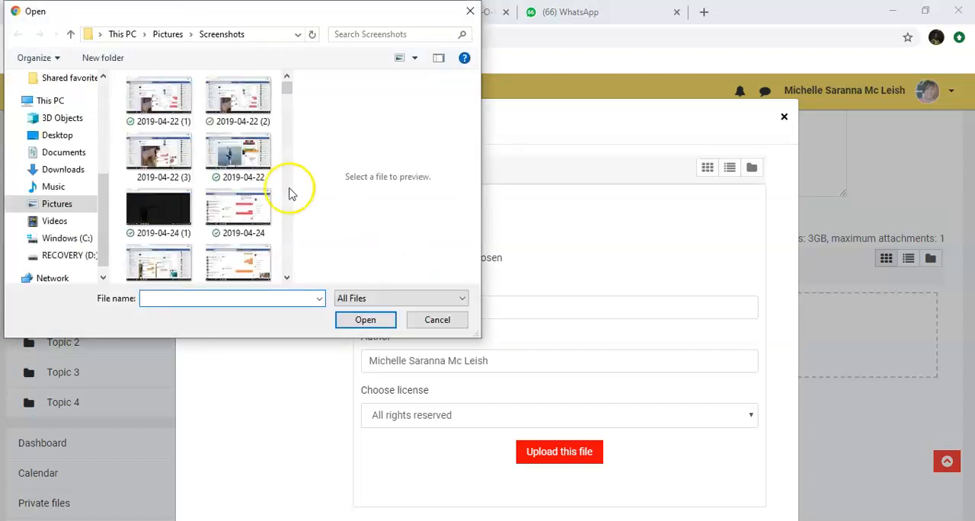
{"action": "left_click_drag", "start_coordinate": [104, 198], "coordinate": [103, 63]}
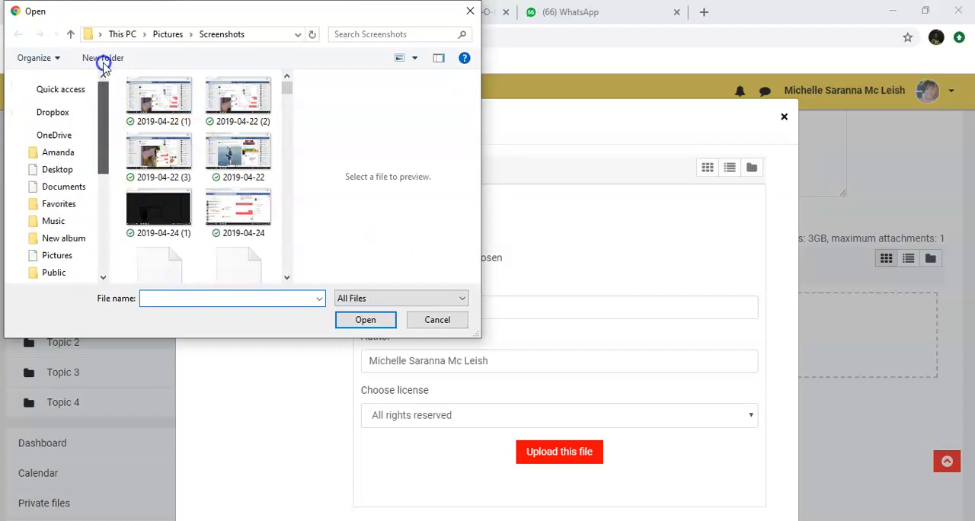
{"action": "left_click", "coordinate": [71, 89]}
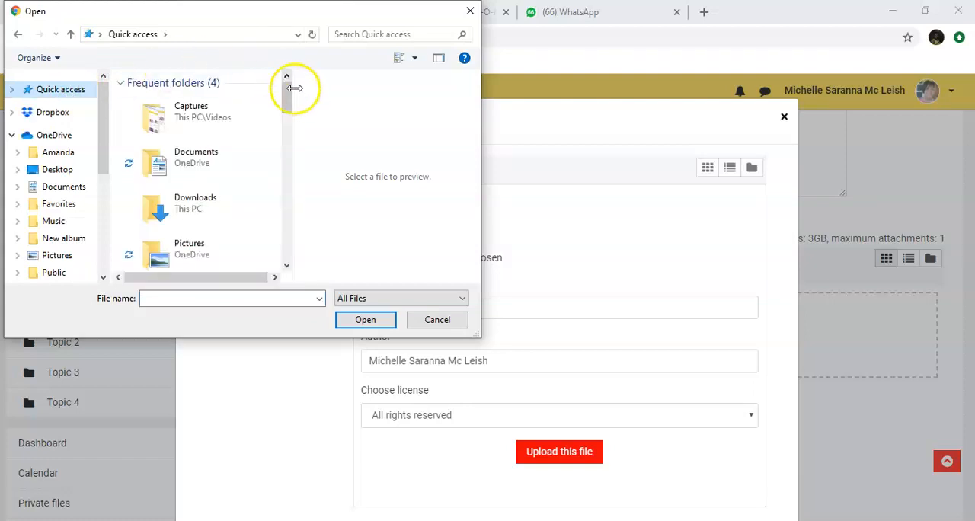
{"action": "left_click_drag", "start_coordinate": [289, 101], "coordinate": [289, 142]}
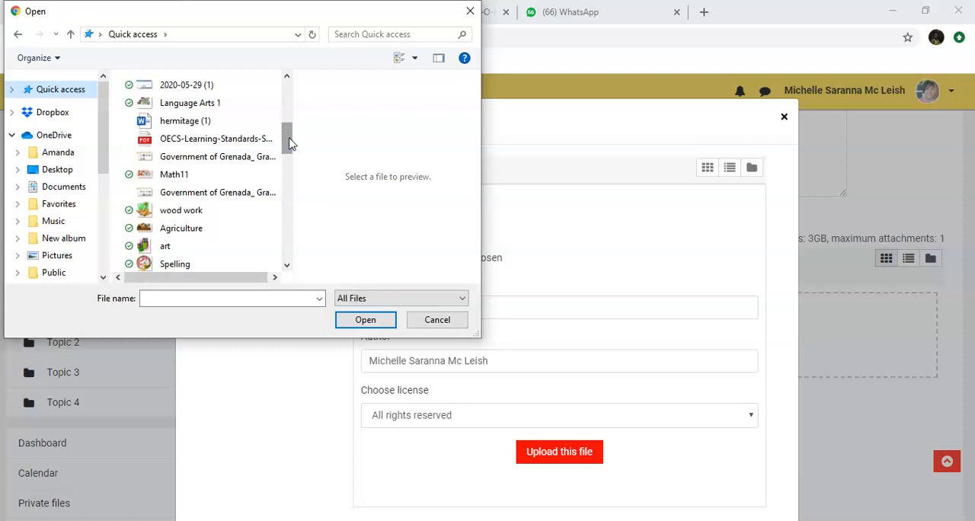
{"action": "left_click", "coordinate": [190, 230]}
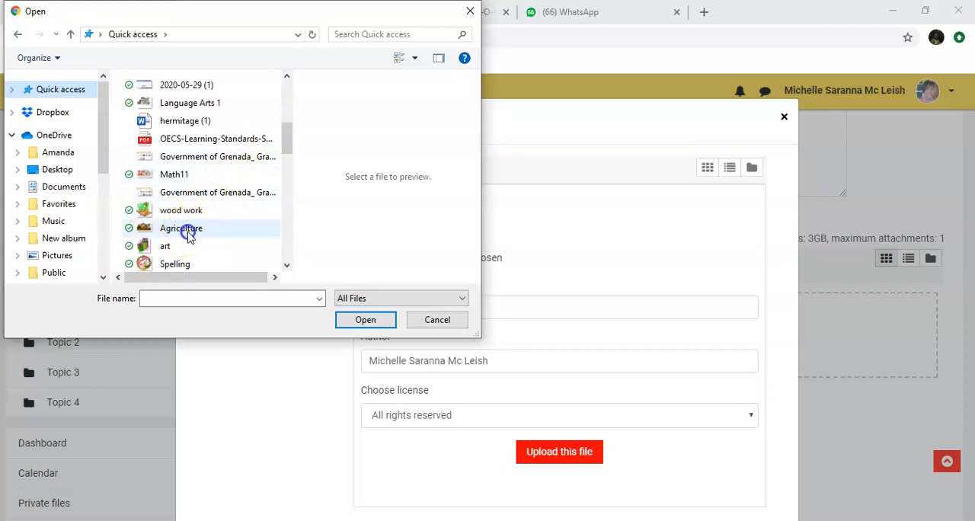
{"action": "left_click", "coordinate": [364, 321]}
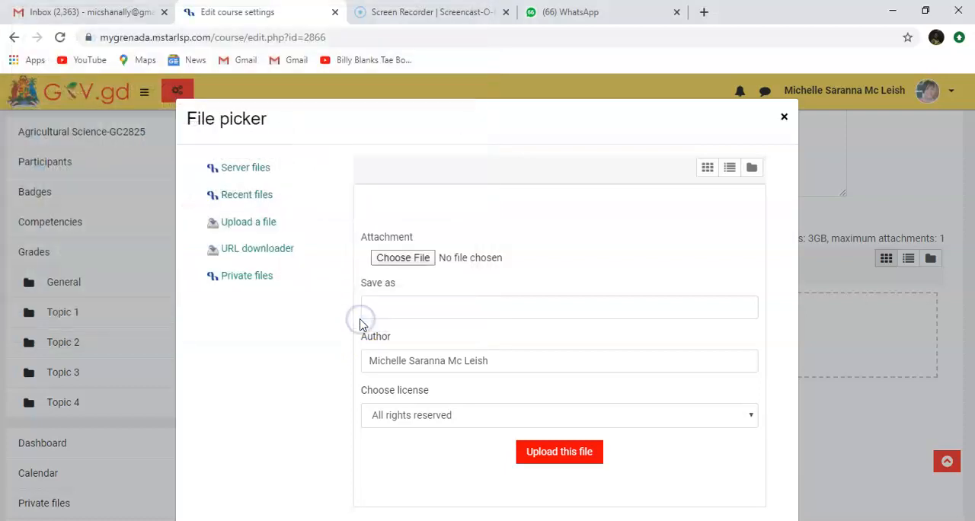
{"action": "left_click", "coordinate": [554, 456]}
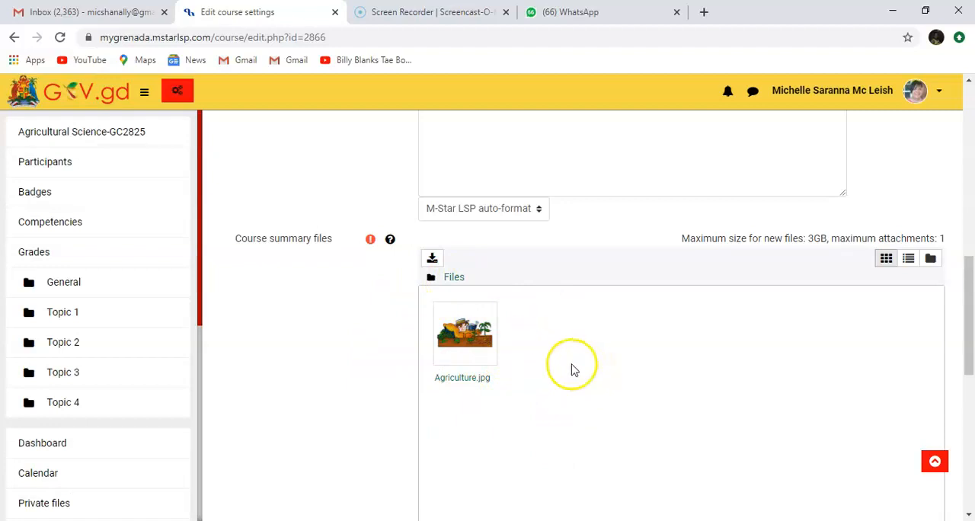
- Look at the file details of Agriculture.jpg without editing them, and save and display the course
{"action": "left_click", "coordinate": [484, 351]}
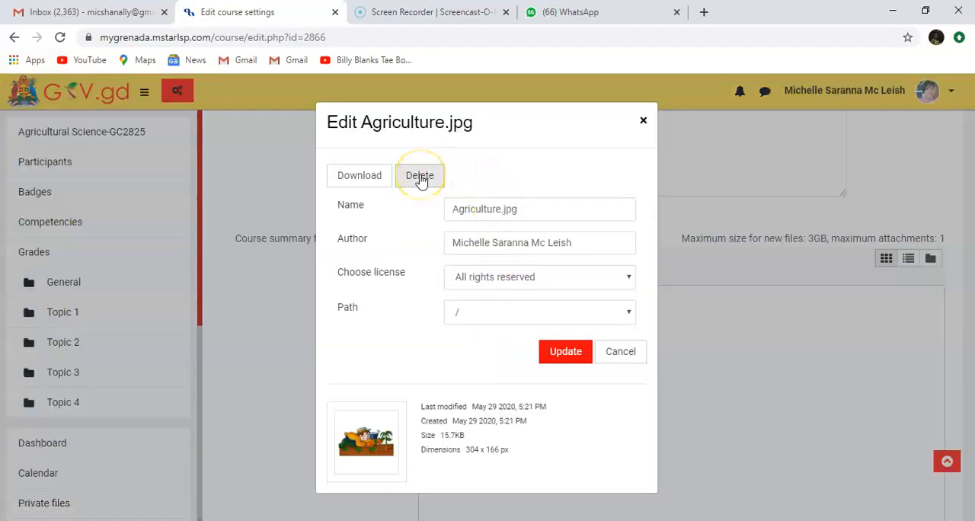
{"action": "left_click", "coordinate": [622, 352]}
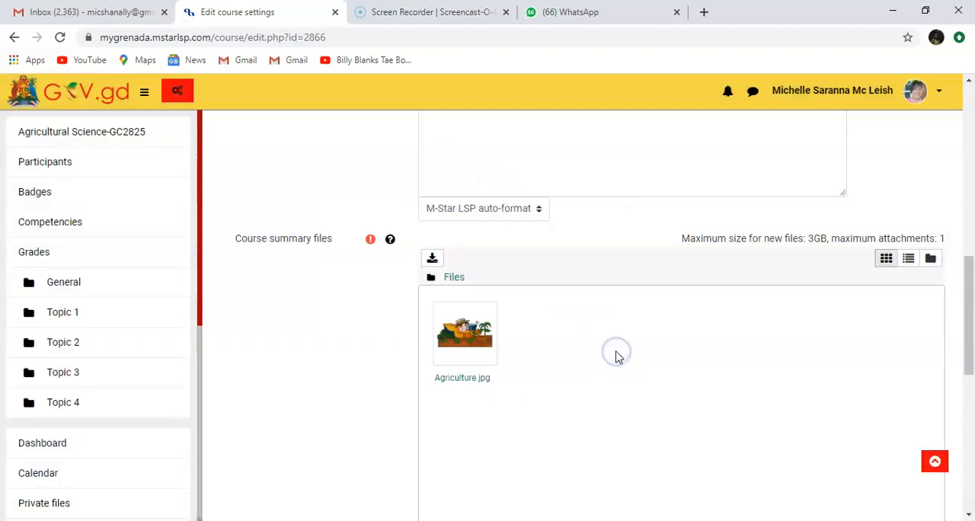
{"action": "left_click_drag", "start_coordinate": [964, 266], "coordinate": [973, 419]}
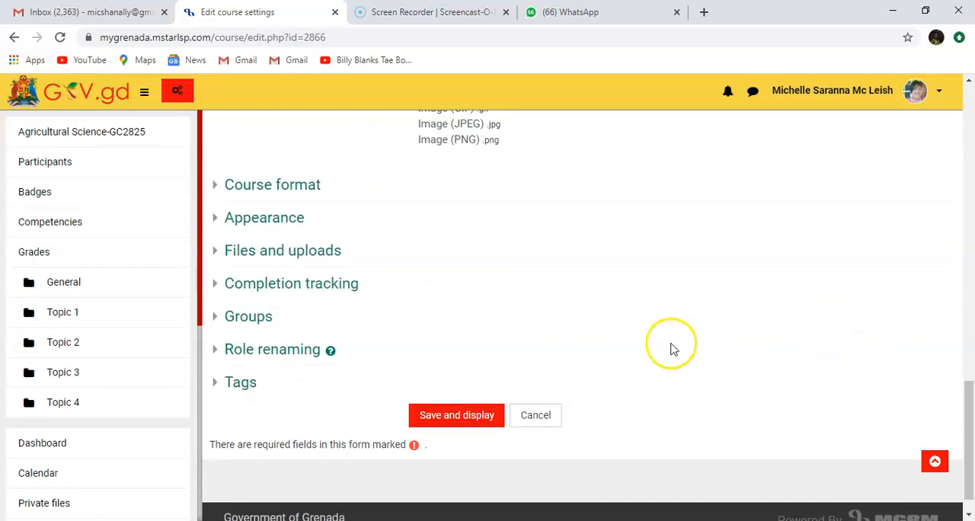
{"action": "left_click", "coordinate": [466, 416]}
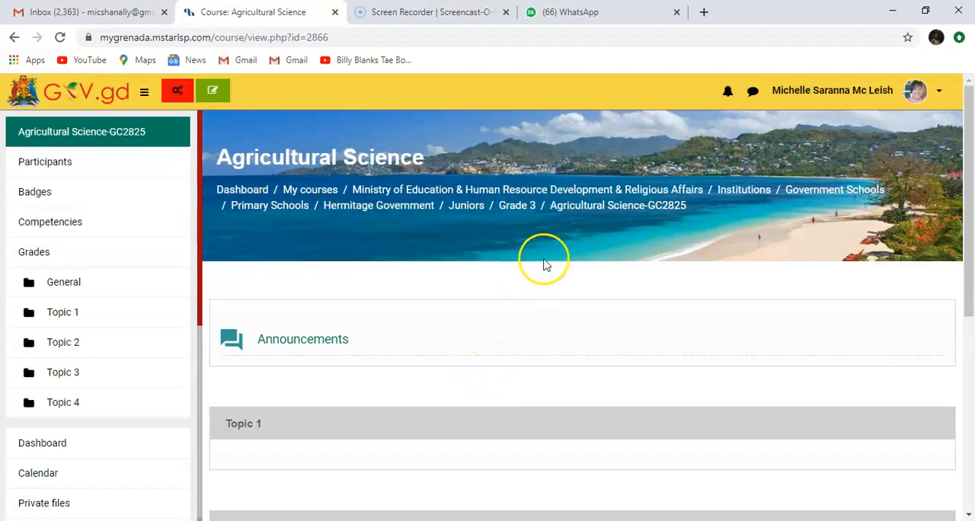
- Return to the Grade 3 category and check the Agricultural Science picture among the available courses
{"action": "left_click", "coordinate": [517, 206]}
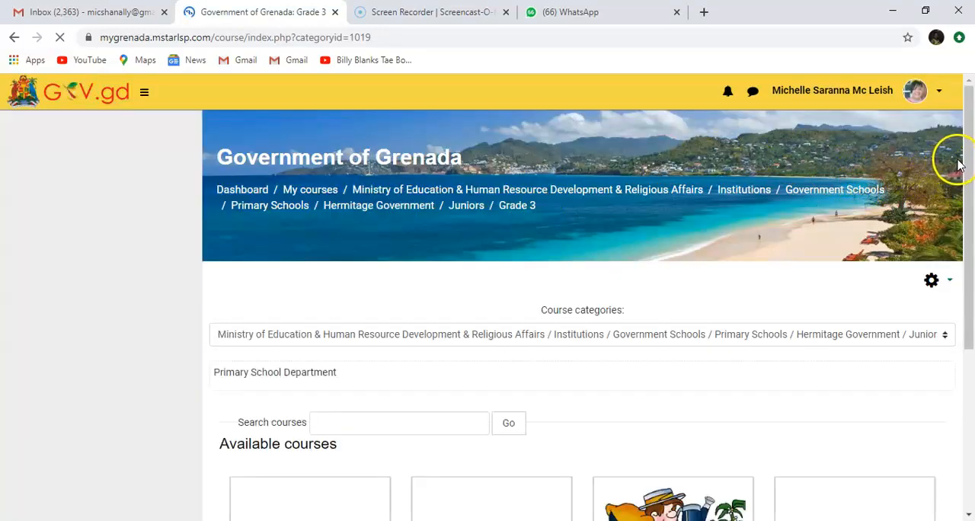
{"action": "left_click_drag", "start_coordinate": [972, 163], "coordinate": [972, 294]}
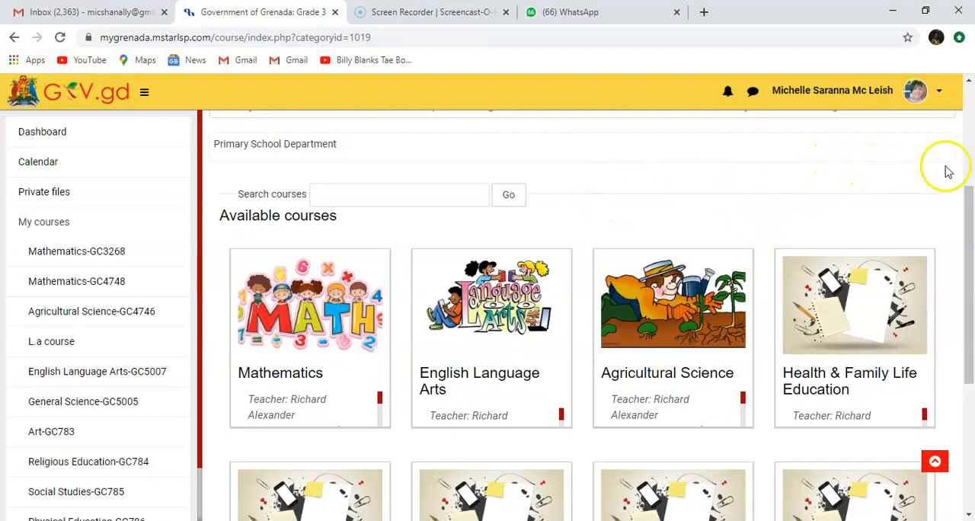
{"action": "left_click_drag", "start_coordinate": [970, 203], "coordinate": [970, 259]}
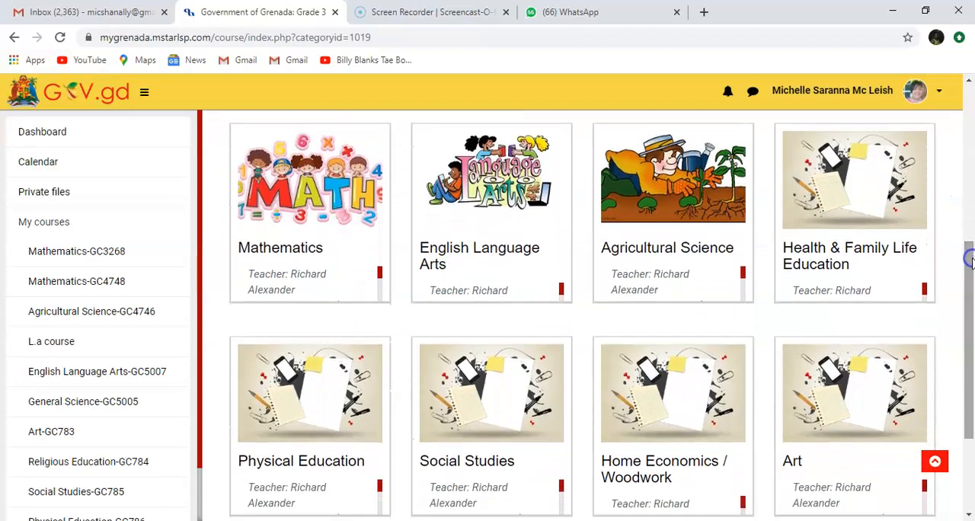